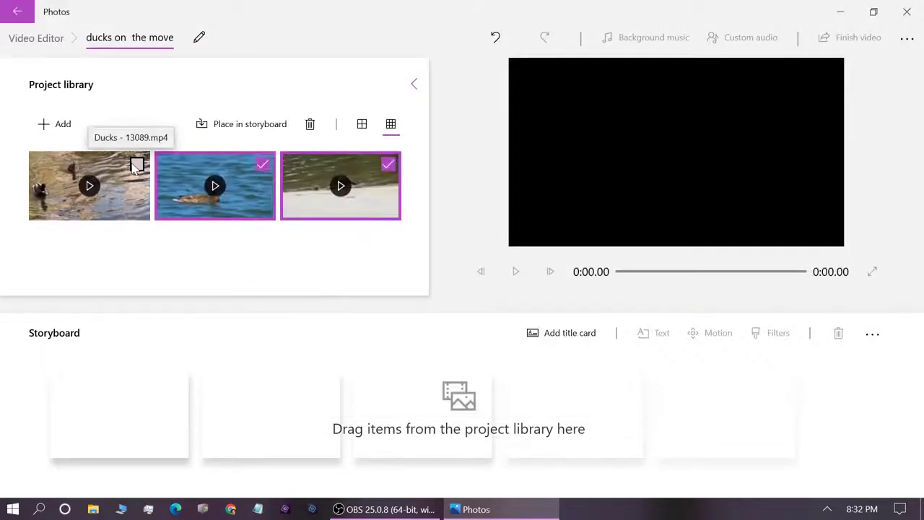
# Step: Include the two-duck clip in the library selection and place all three clips in the storyboard
pyautogui.click(128, 203)
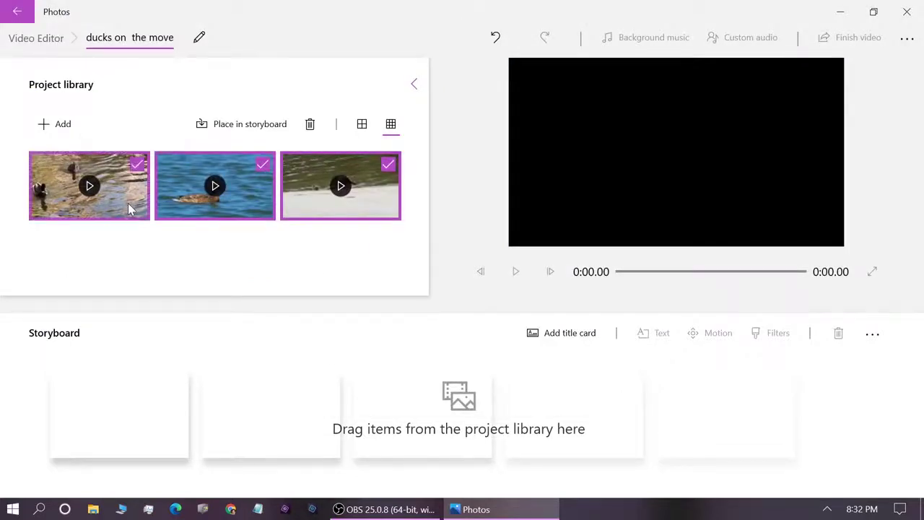
pyautogui.click(232, 126)
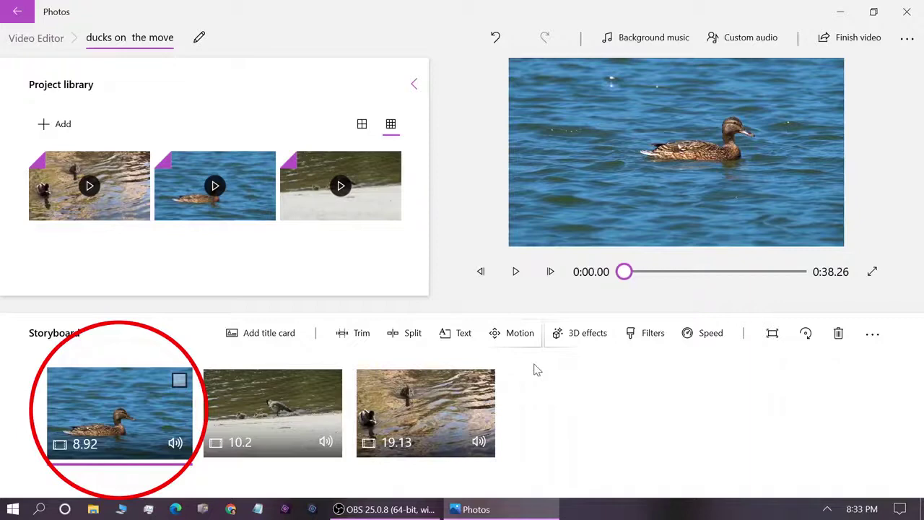
# Step: Split the first storyboard clip at 0:05.60 and move its second part to the end of the storyboard
pyautogui.click(512, 279)
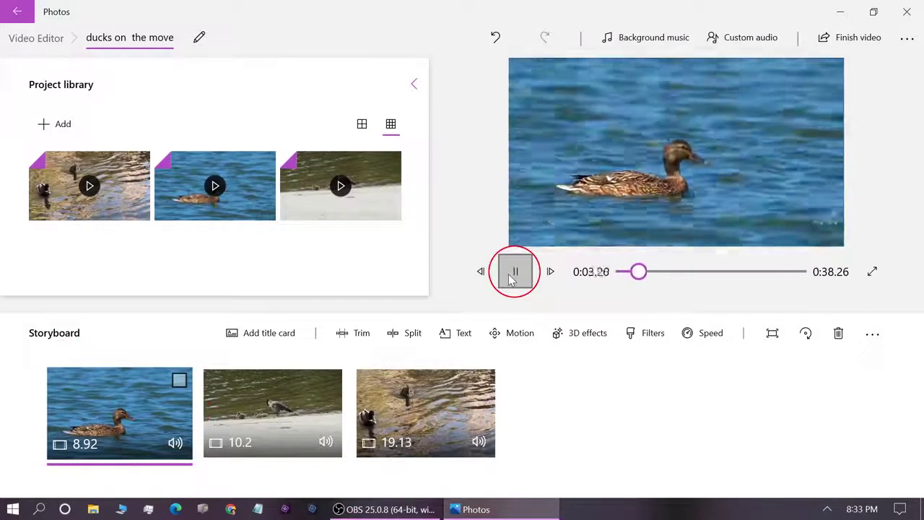
pyautogui.click(511, 280)
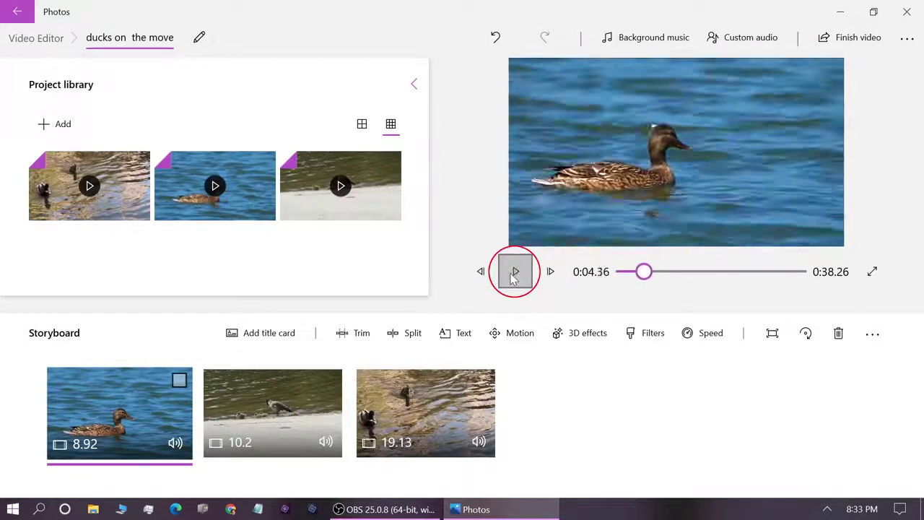
pyautogui.click(398, 337)
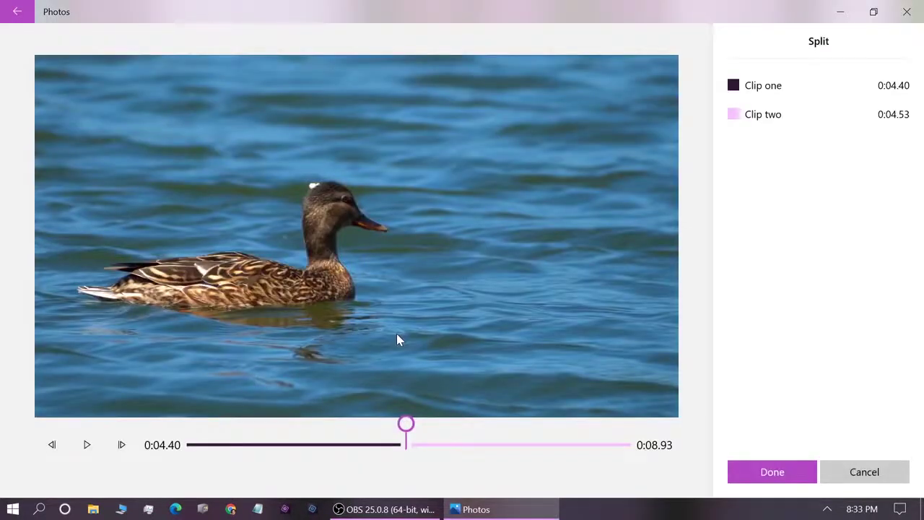
pyautogui.click(86, 446)
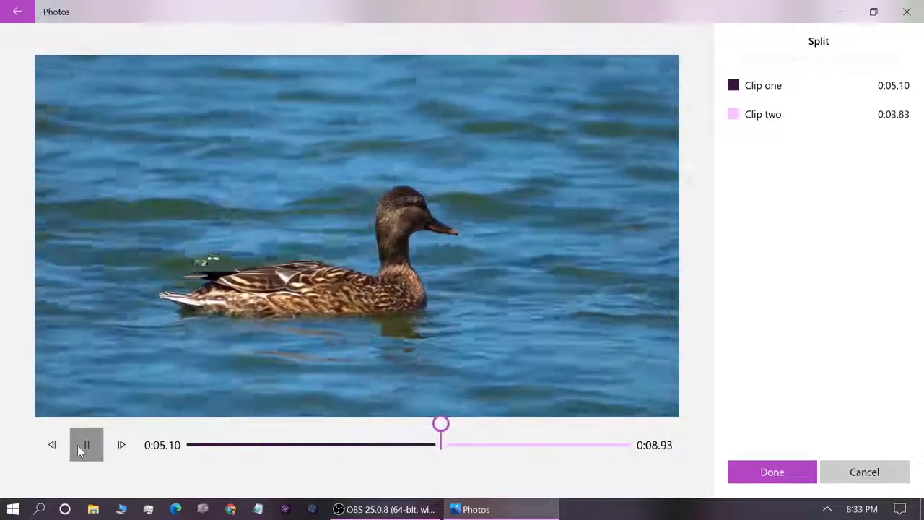
pyautogui.click(82, 449)
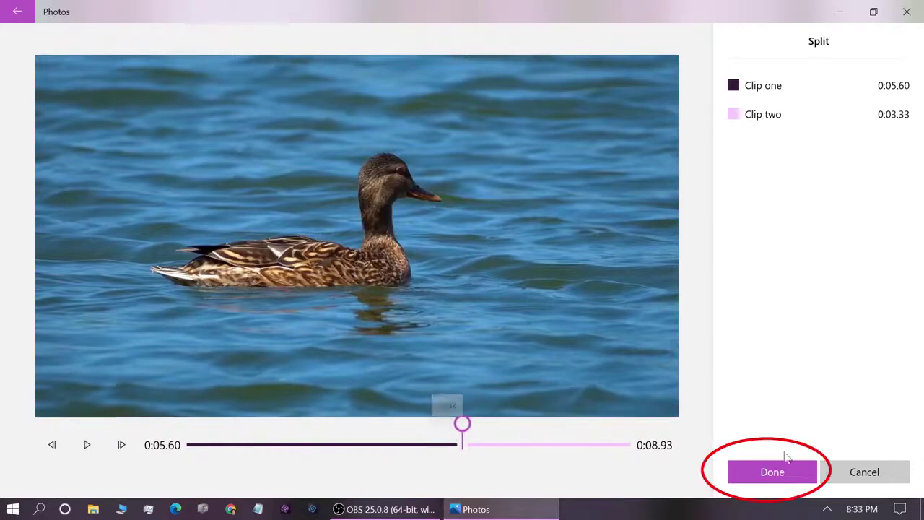
pyautogui.click(771, 472)
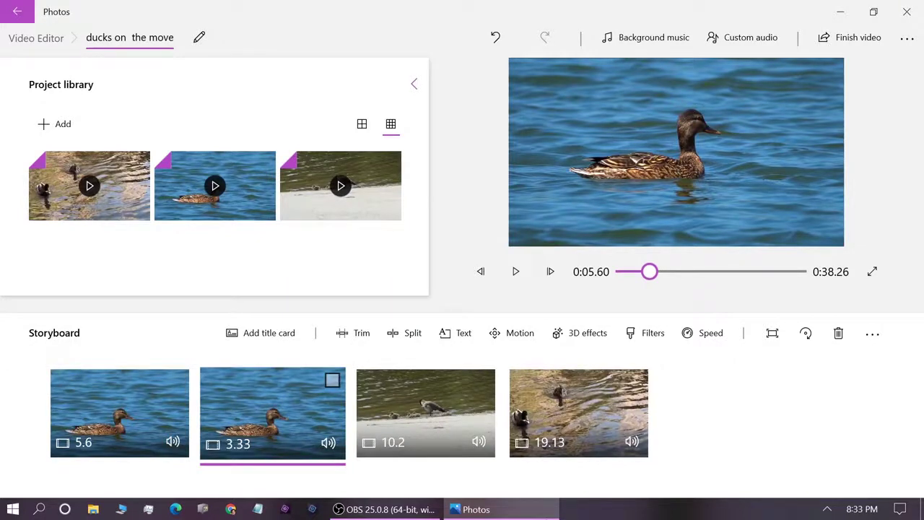
pyautogui.moveTo(265, 405); pyautogui.dragTo(636, 471)
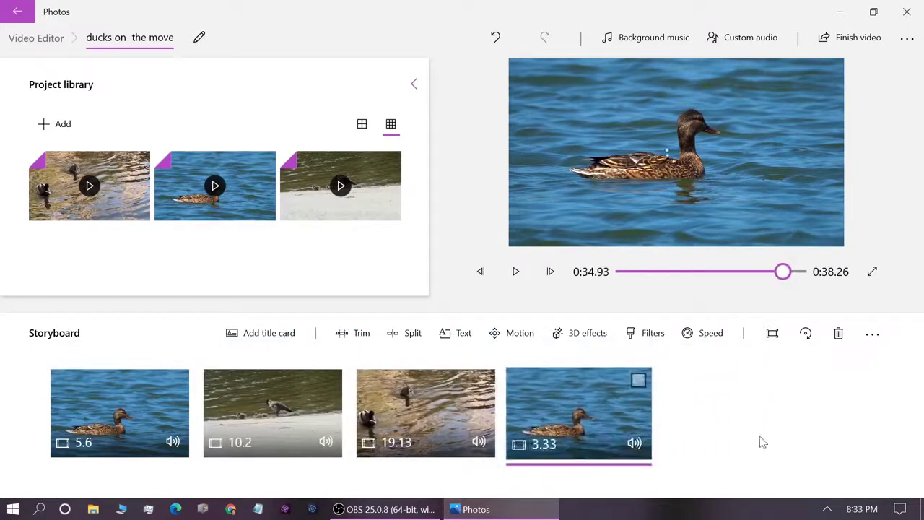
pyautogui.click(156, 410)
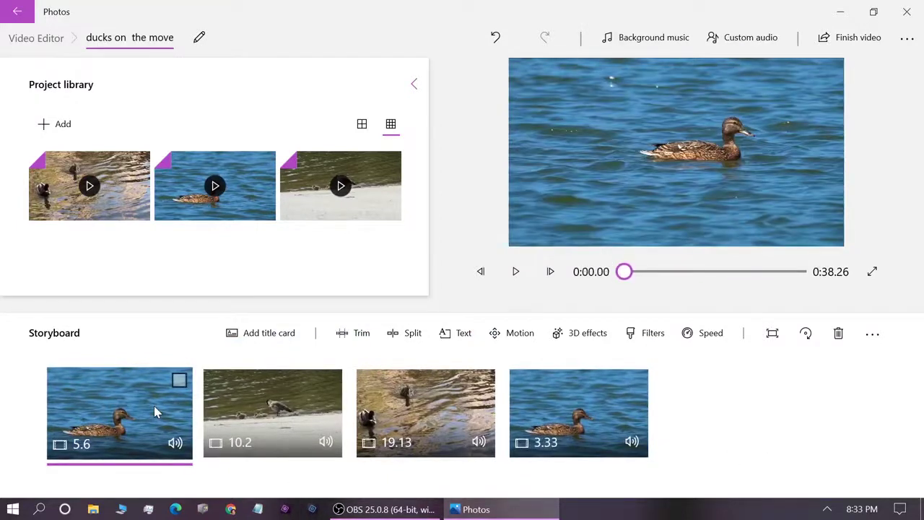
# Step: Start trimming the second storyboard clip of the goose and goslings, setting its start point to 0:02.23
pyautogui.click(254, 415)
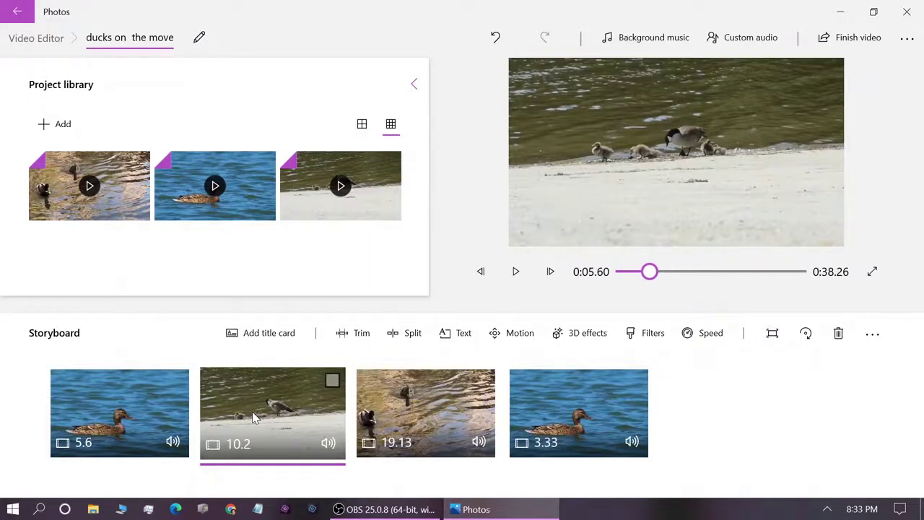
pyautogui.click(352, 332)
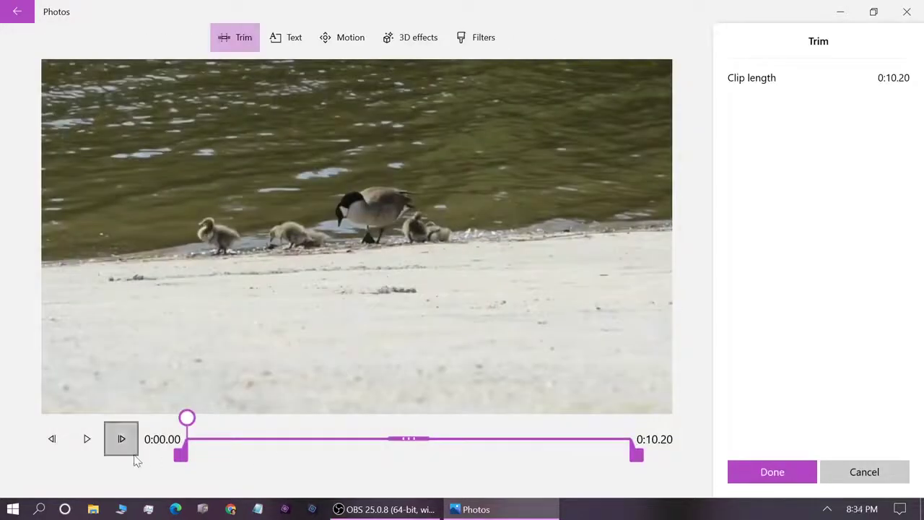
pyautogui.click(87, 440)
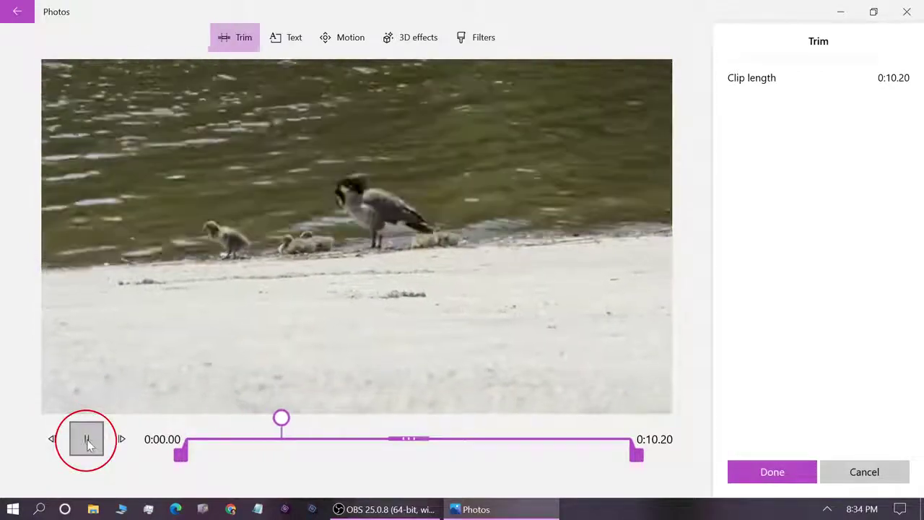
pyautogui.click(87, 439)
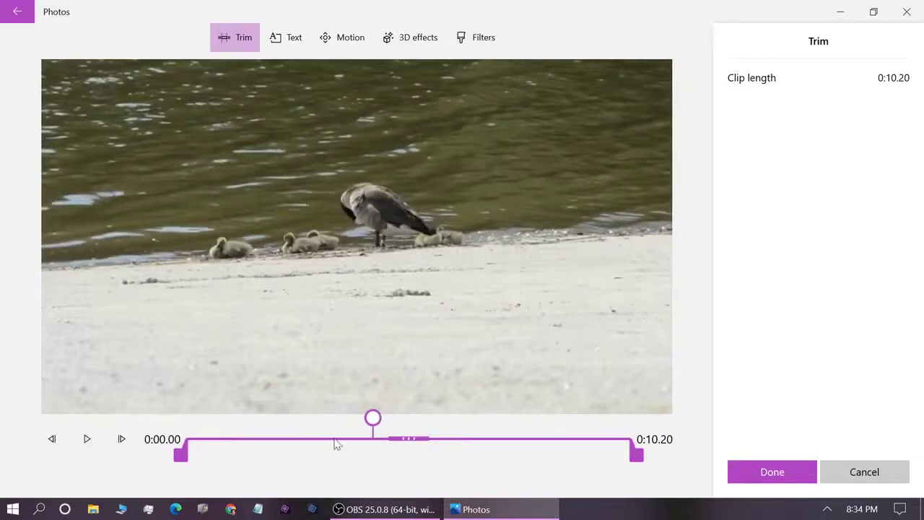
pyautogui.moveTo(372, 421); pyautogui.dragTo(287, 434)
pyautogui.click(182, 455)
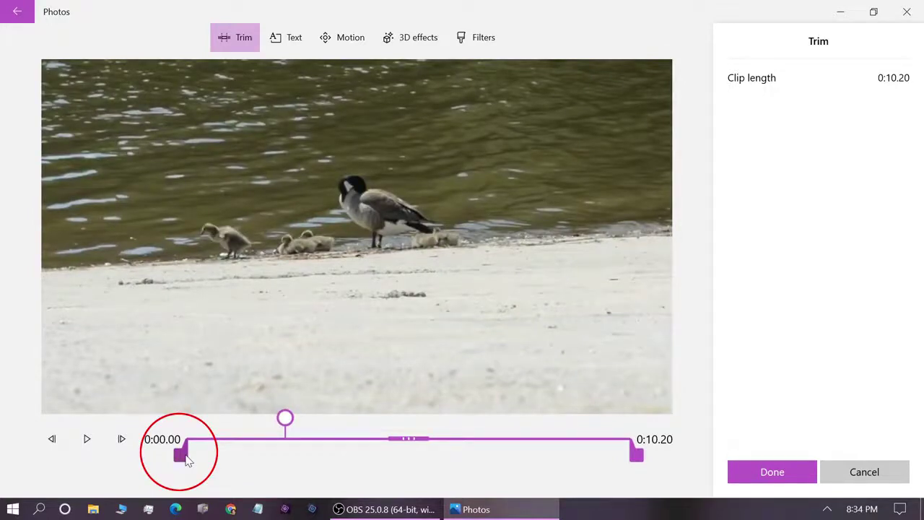
pyautogui.moveTo(186, 461); pyautogui.dragTo(282, 460)
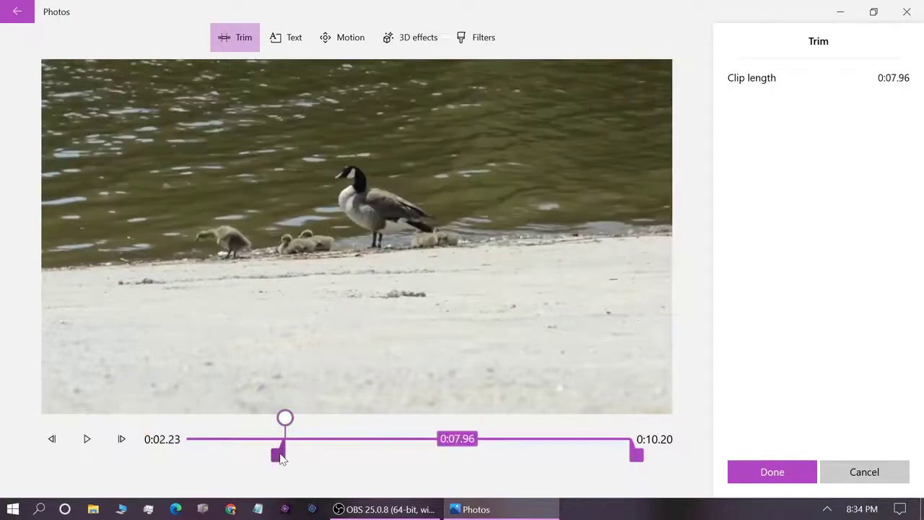
# Step: Set the goose clip's trim end point to 0:09.73, play it through to check, and apply the trim
pyautogui.click(87, 439)
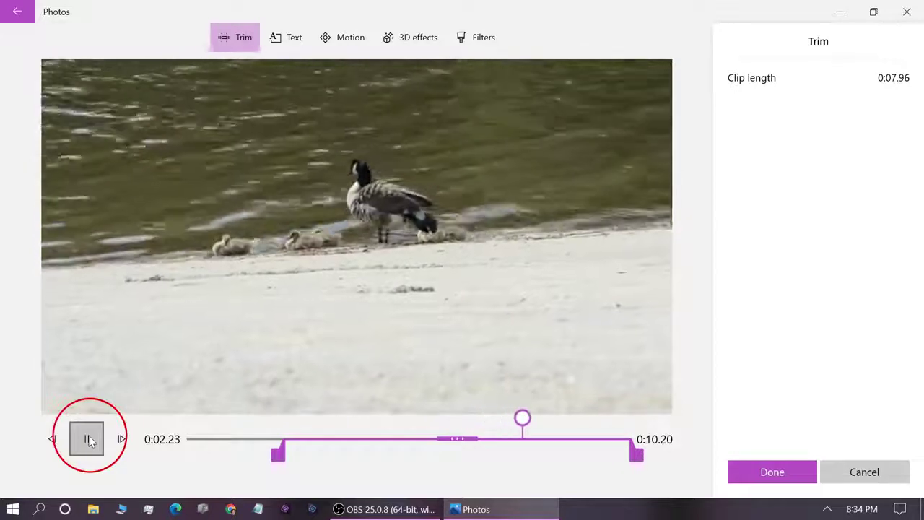
pyautogui.click(88, 439)
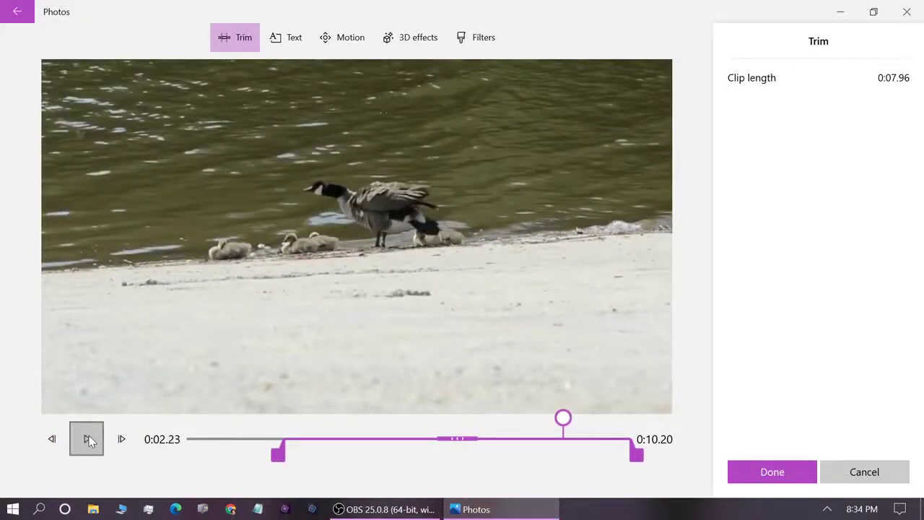
pyautogui.click(87, 439)
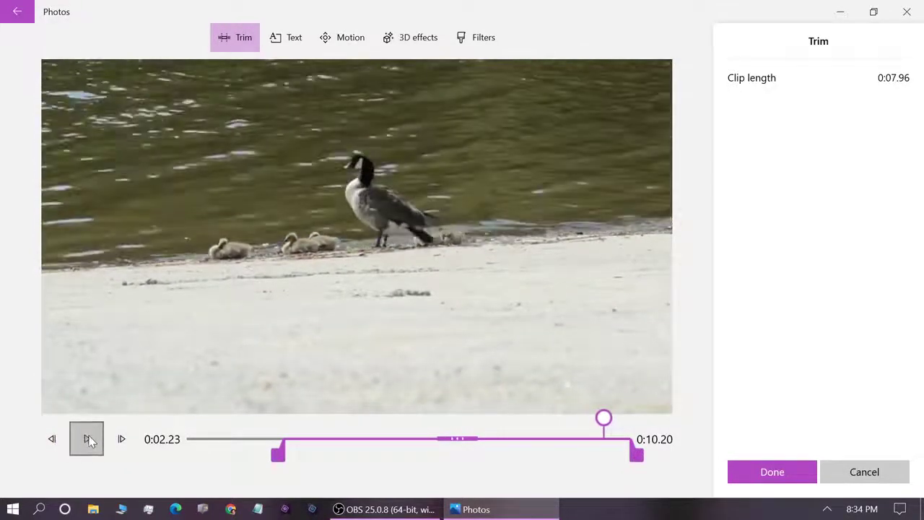
pyautogui.moveTo(638, 458)
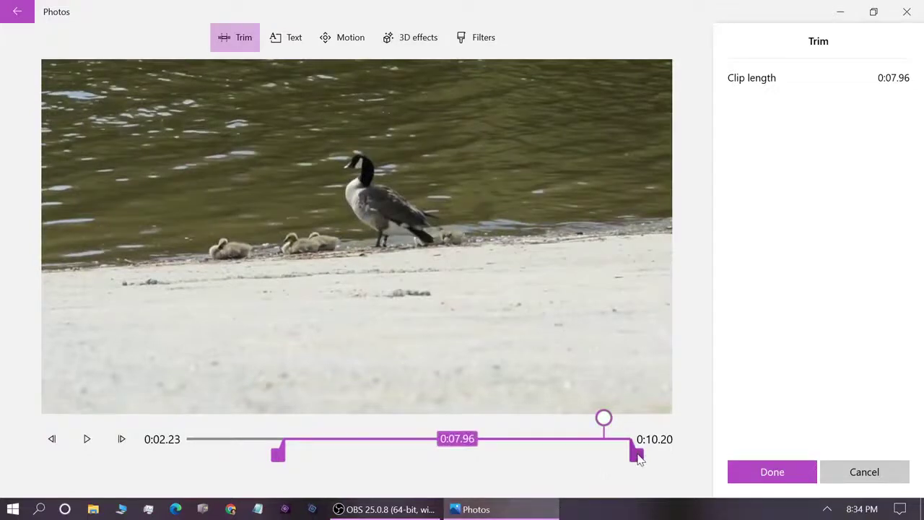
pyautogui.moveTo(639, 458); pyautogui.dragTo(620, 461)
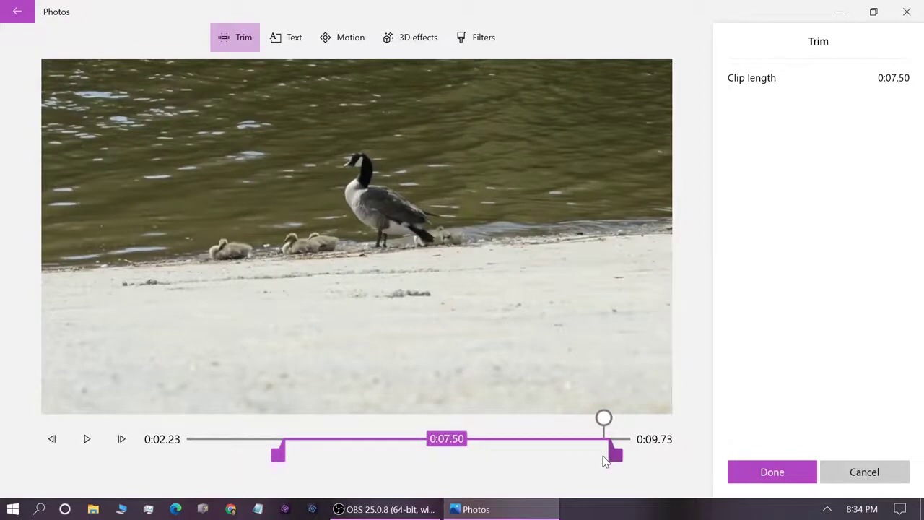
pyautogui.moveTo(616, 461); pyautogui.dragTo(613, 460)
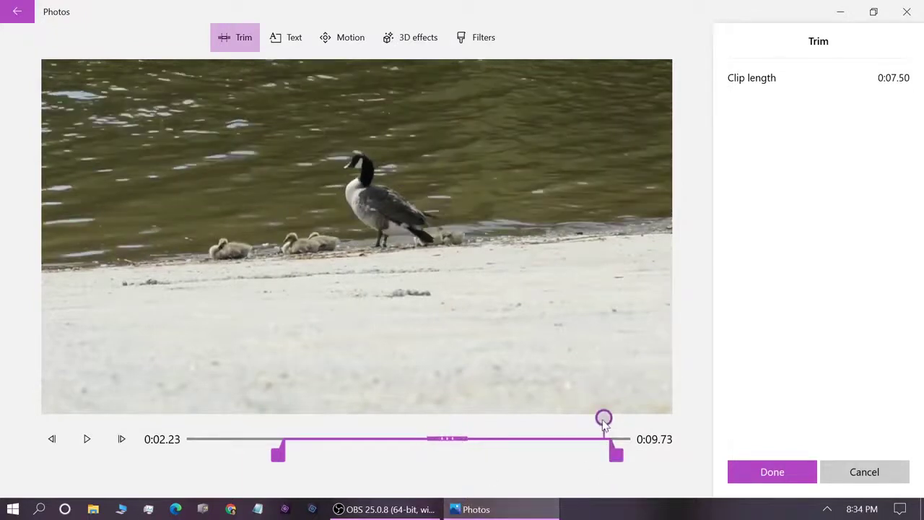
pyautogui.click(86, 440)
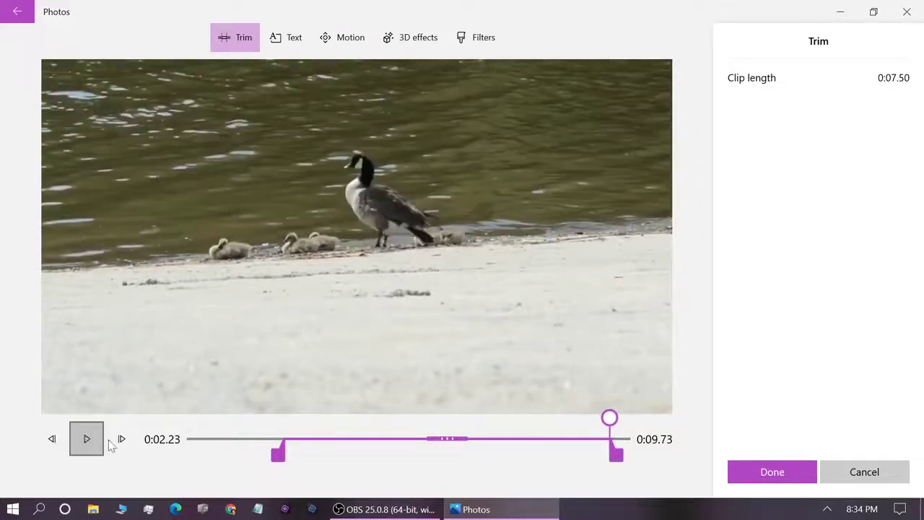
pyautogui.click(771, 471)
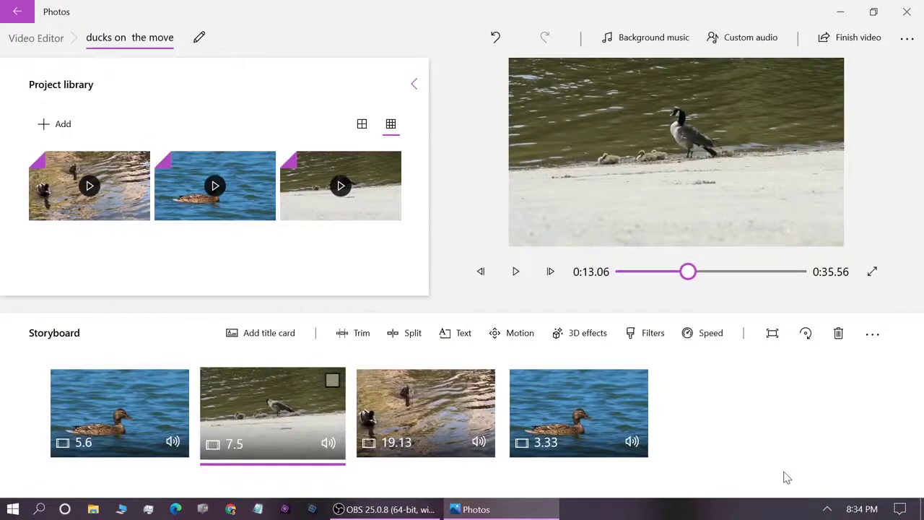
# Step: Preview the Classic, Adventure, Pearl, Denim, Iceberg, Brassy, Sepia, Inky and Energy filters on the two-duck clip
pyautogui.click(420, 421)
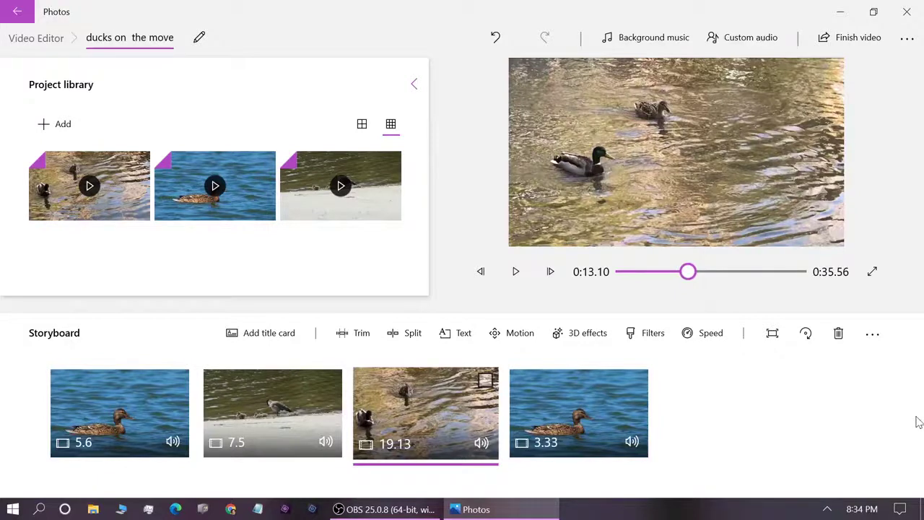
pyautogui.click(650, 340)
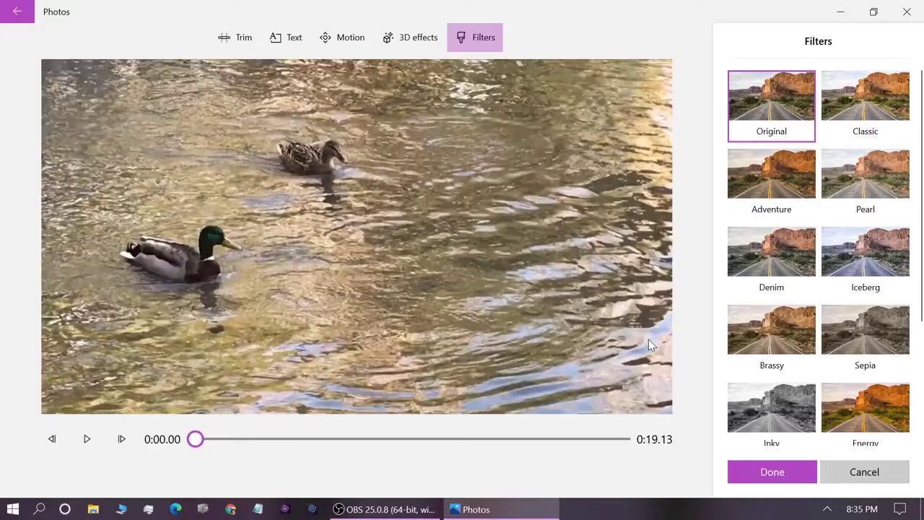
pyautogui.click(865, 102)
pyautogui.click(799, 189)
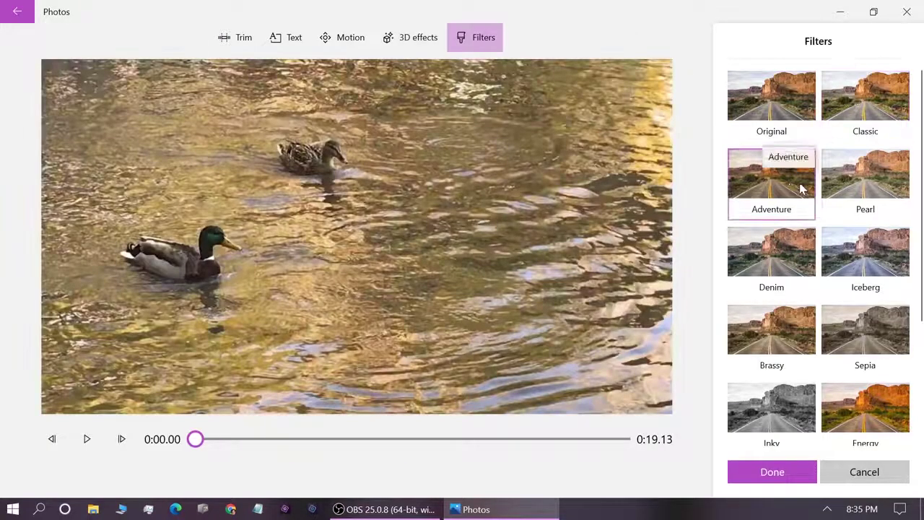
pyautogui.click(885, 185)
pyautogui.click(785, 260)
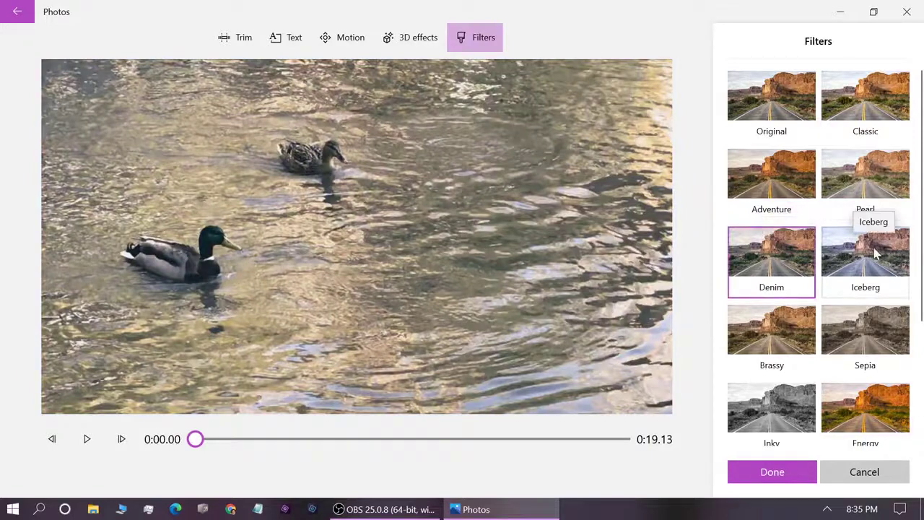
pyautogui.click(865, 245)
pyautogui.click(790, 327)
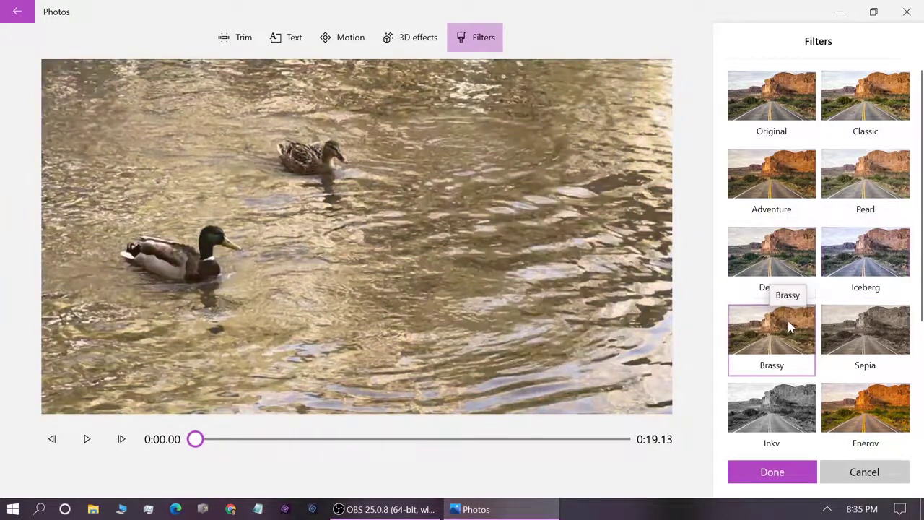
pyautogui.click(888, 328)
pyautogui.click(791, 401)
pyautogui.click(872, 415)
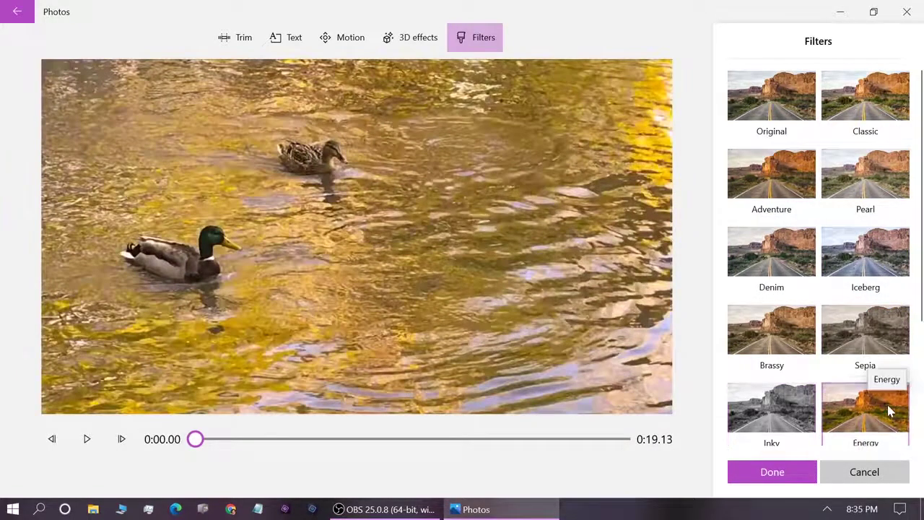
pyautogui.click(781, 274)
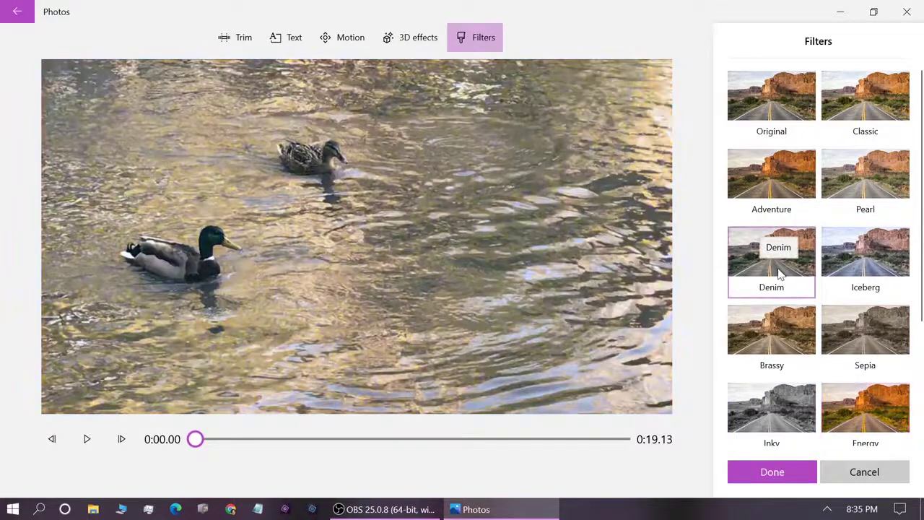
# Step: Try the Joy and Loved filters, apply Arcade to the two-duck clip, and play part of it to check
pyautogui.scroll(-5, 771, 296)
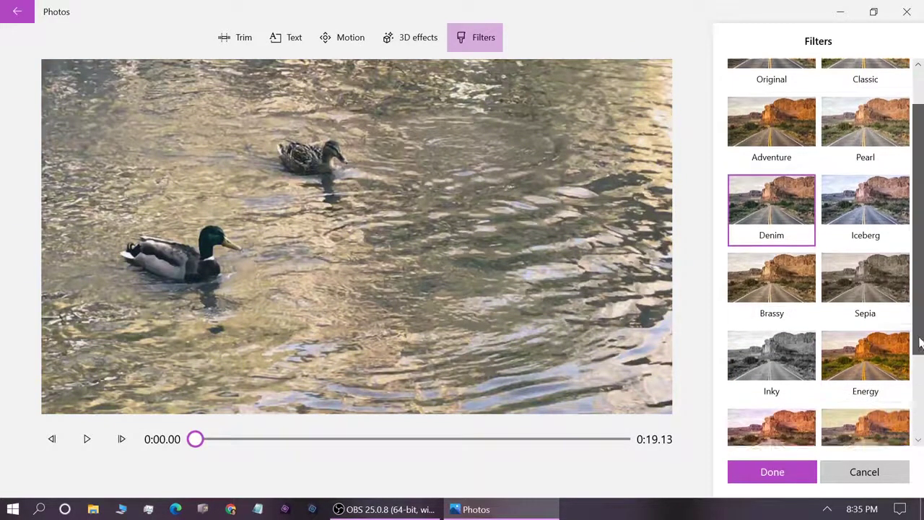
pyautogui.click(762, 323)
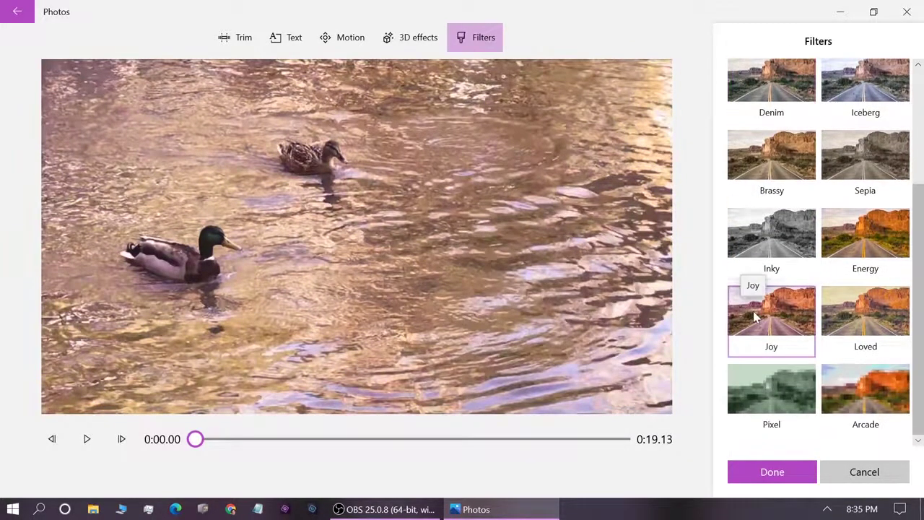
pyautogui.click(853, 316)
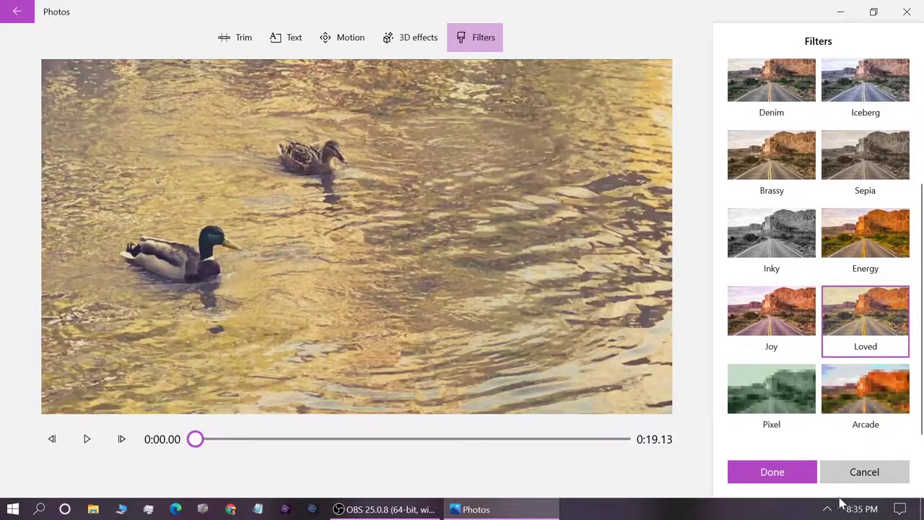
pyautogui.click(864, 390)
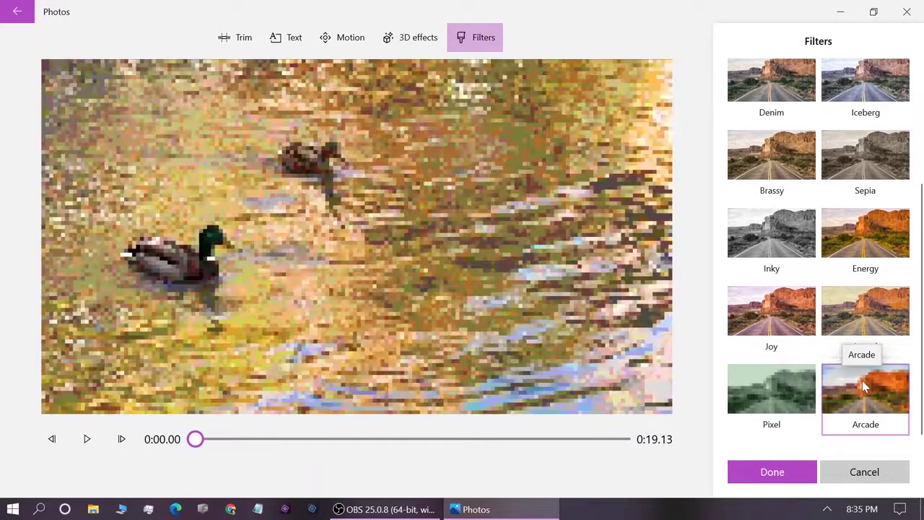
pyautogui.click(772, 471)
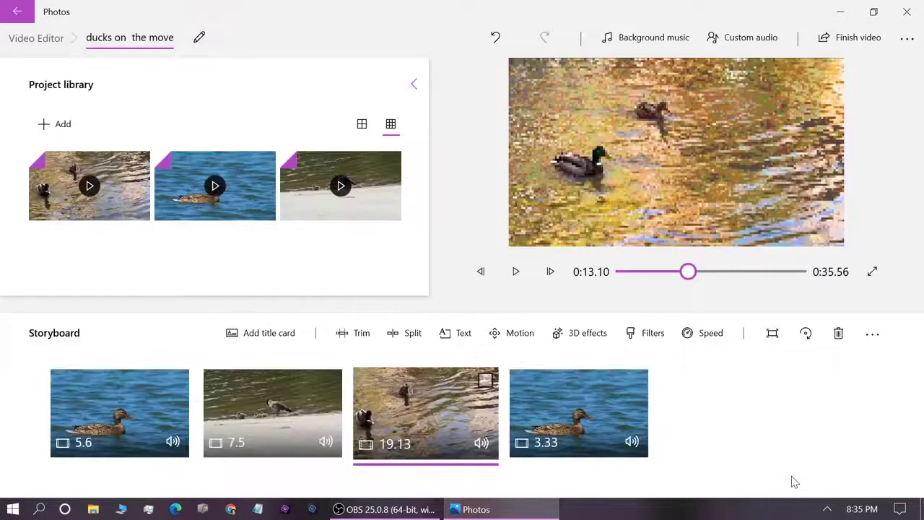
pyautogui.click(516, 272)
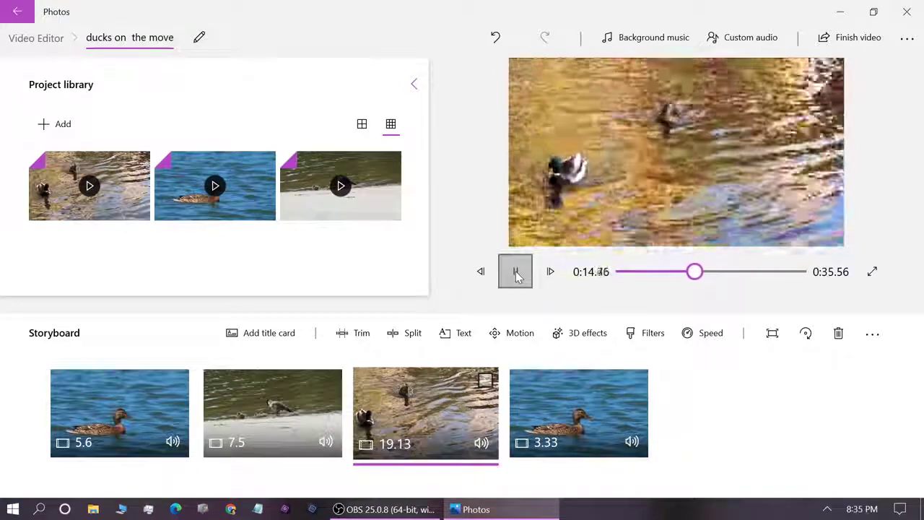
pyautogui.click(516, 272)
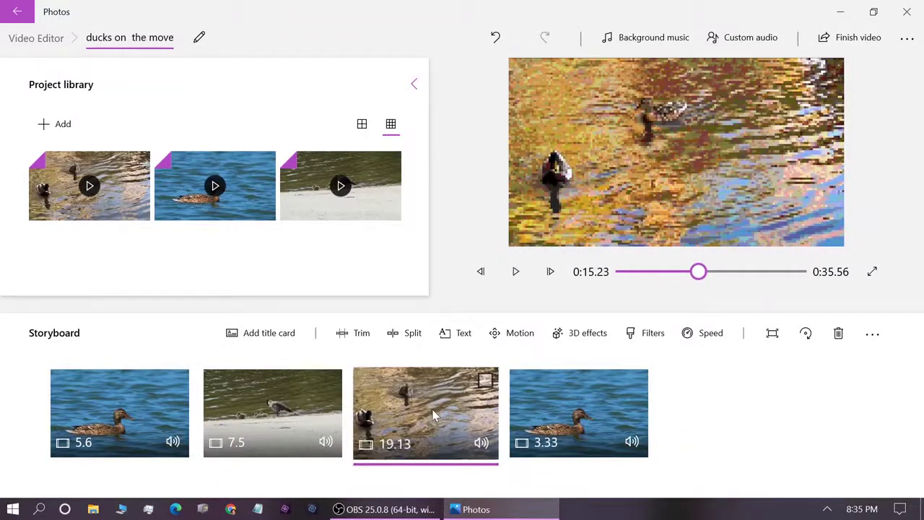
# Step: Set the two-duck clip's speed to 16x and play the clip to check it
pyautogui.click(703, 332)
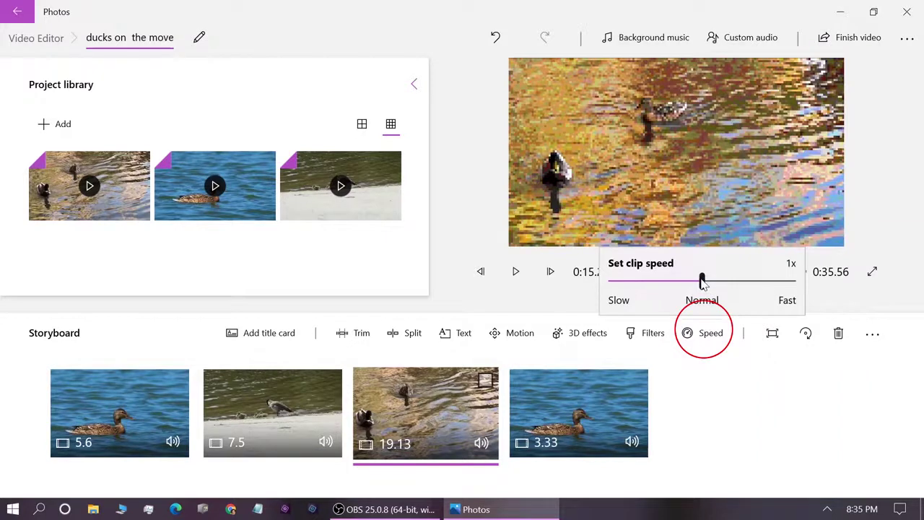
pyautogui.moveTo(702, 281); pyautogui.dragTo(770, 283)
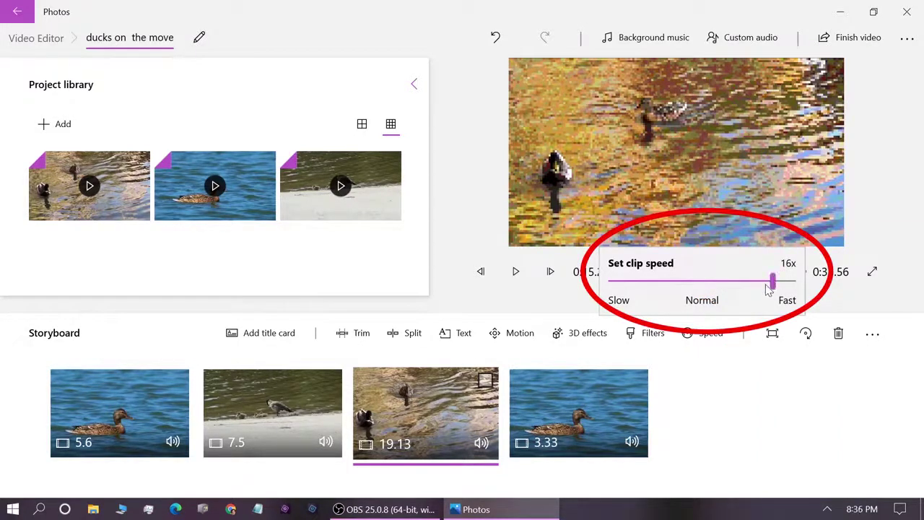
pyautogui.click(730, 436)
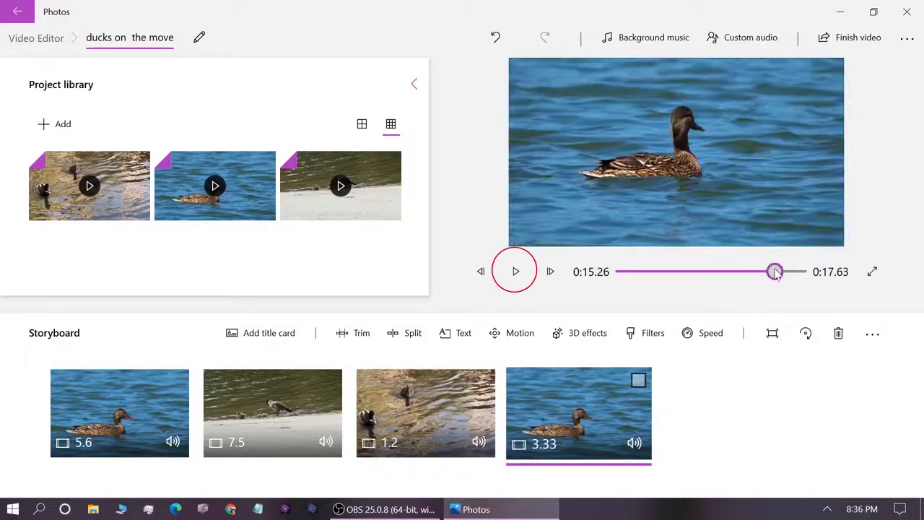
pyautogui.click(460, 417)
pyautogui.click(515, 273)
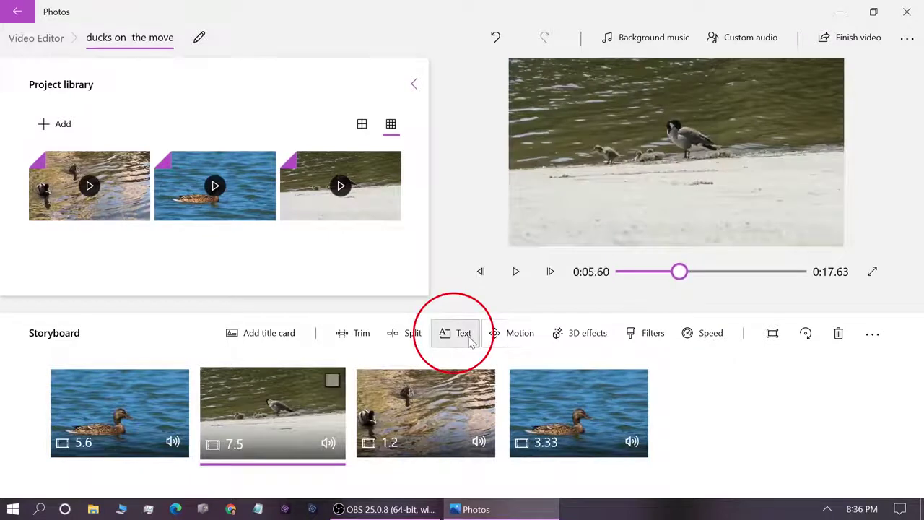
# Step: Add the text "I love ducks!" to the goose clip in the Boom style, laid out along the left side of the picture
pyautogui.click(470, 338)
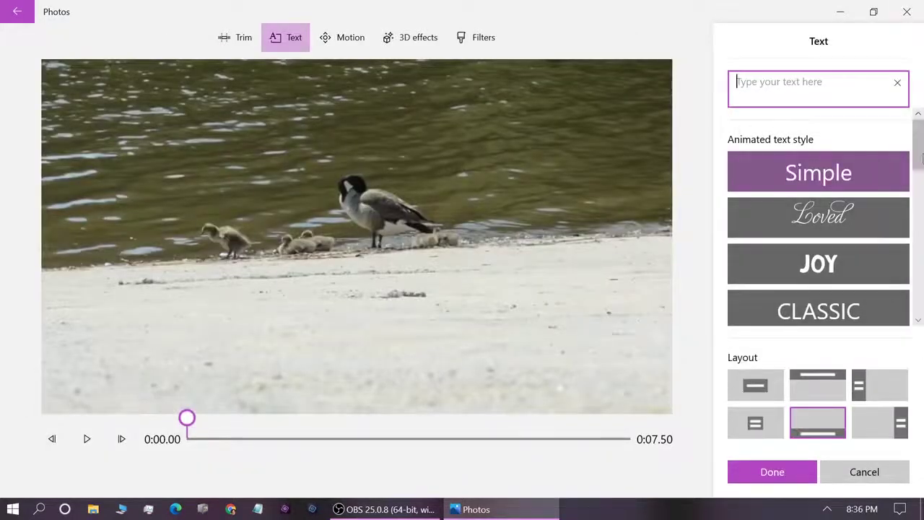
pyautogui.scroll(-3, 854, 213)
pyautogui.click(854, 213)
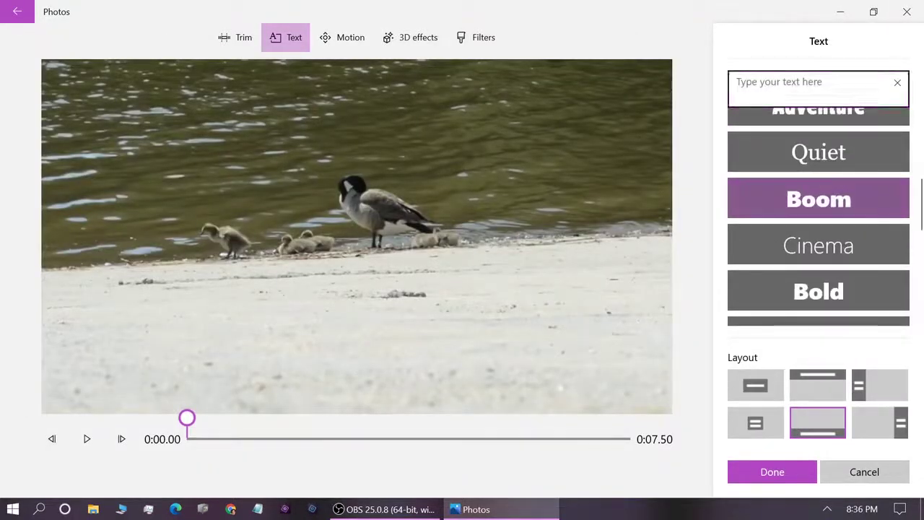
pyautogui.write('I love')
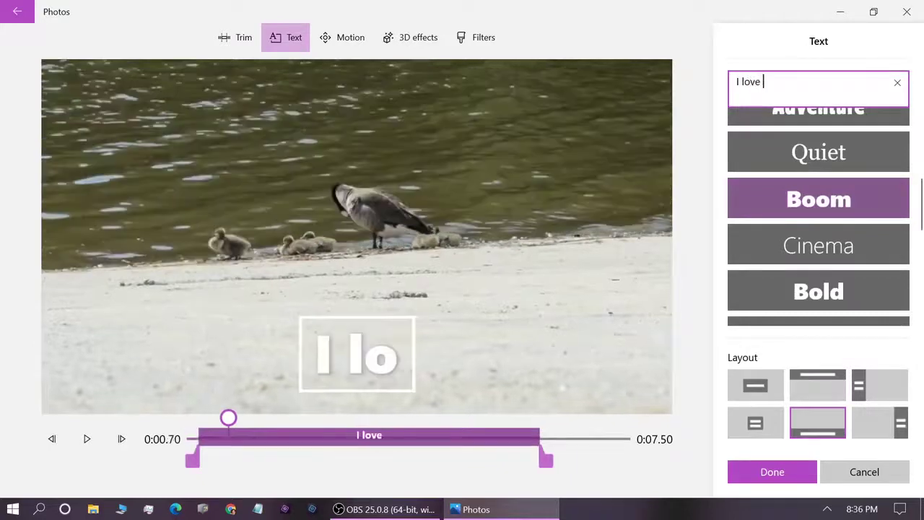
pyautogui.write(' ducks!')
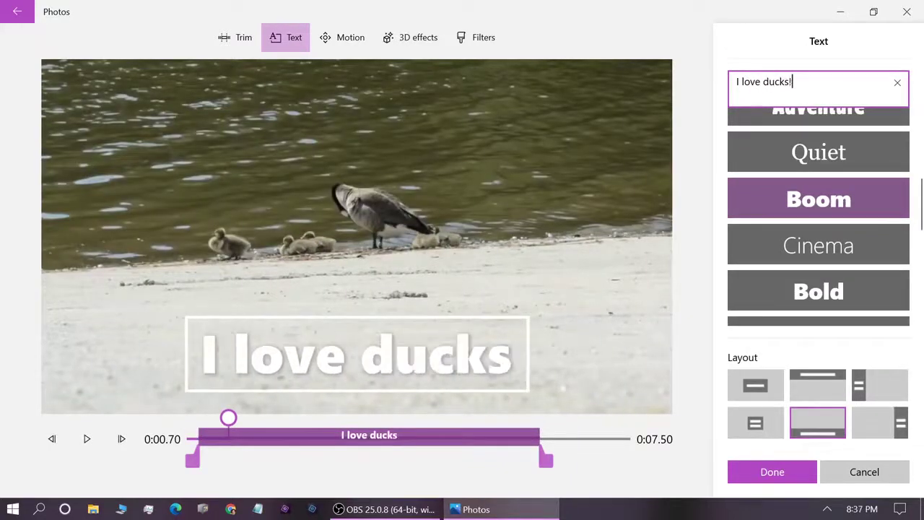
pyautogui.click(823, 387)
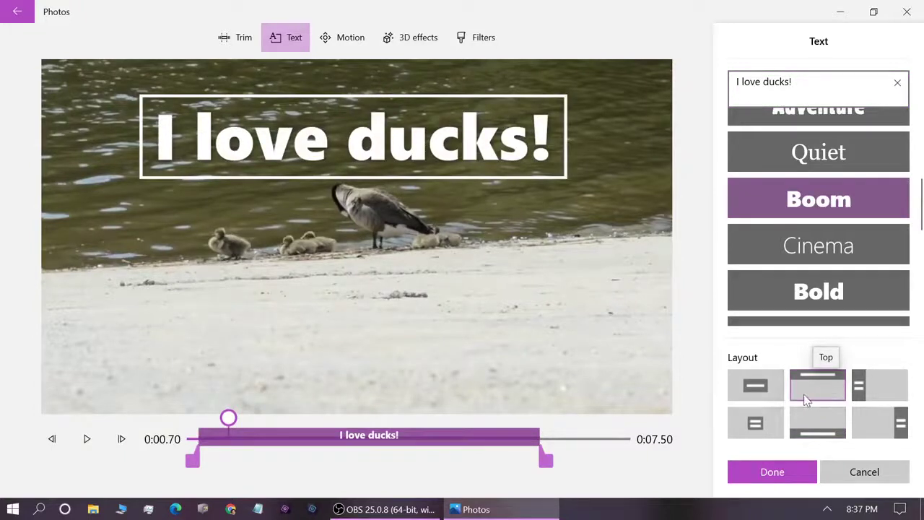
pyautogui.click(864, 386)
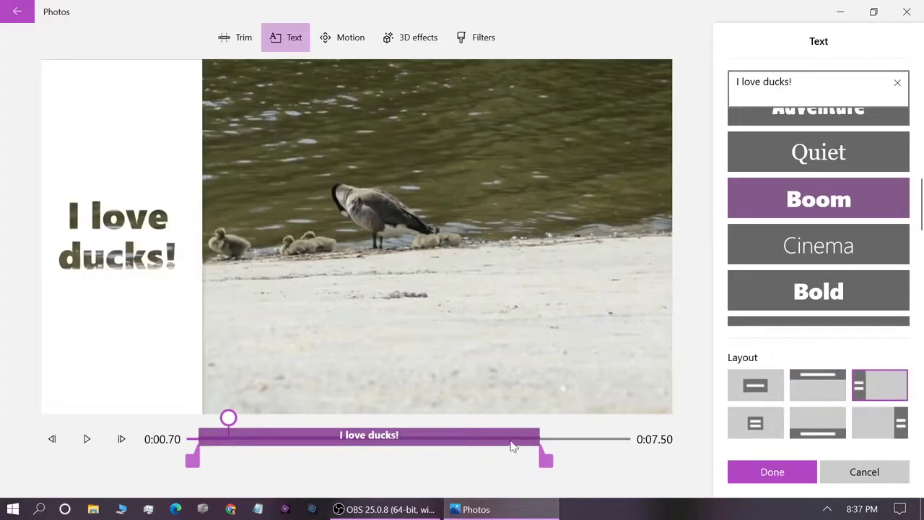
# Step: Shift the text's time span to the end of the goose clip, preview it at 0:02.43, and apply the text
pyautogui.moveTo(511, 446); pyautogui.dragTo(607, 445)
pyautogui.moveTo(242, 437); pyautogui.dragTo(332, 418)
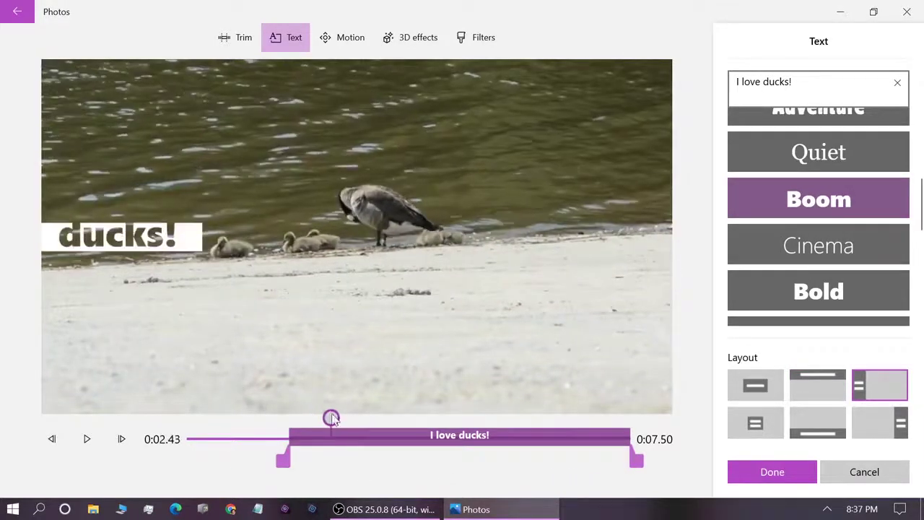
pyautogui.click(773, 473)
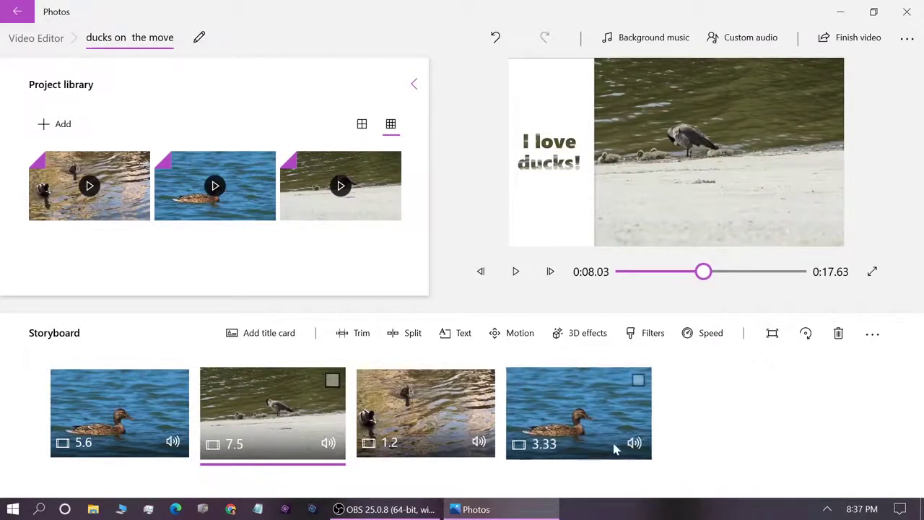
# Step: Add the Atomic motion 3D effect to the last storyboard clip and enlarge it over the duck
pyautogui.click(584, 413)
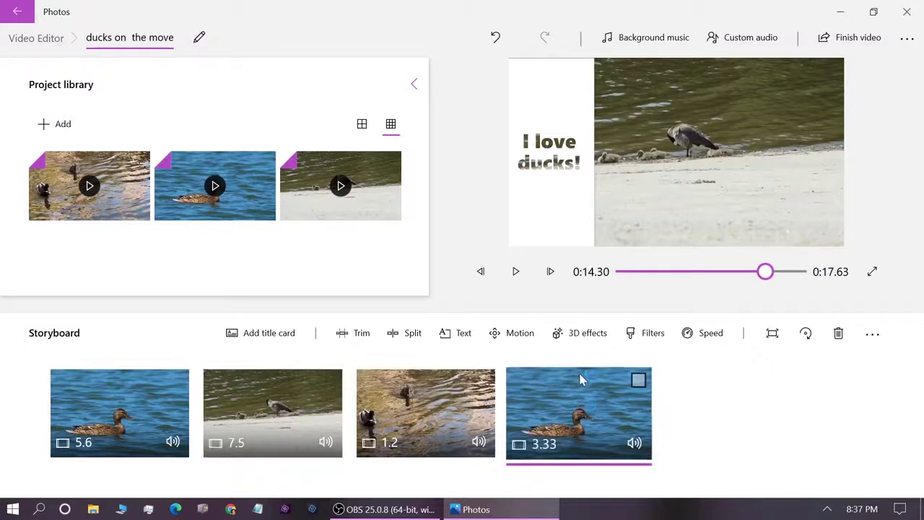
pyautogui.click(585, 338)
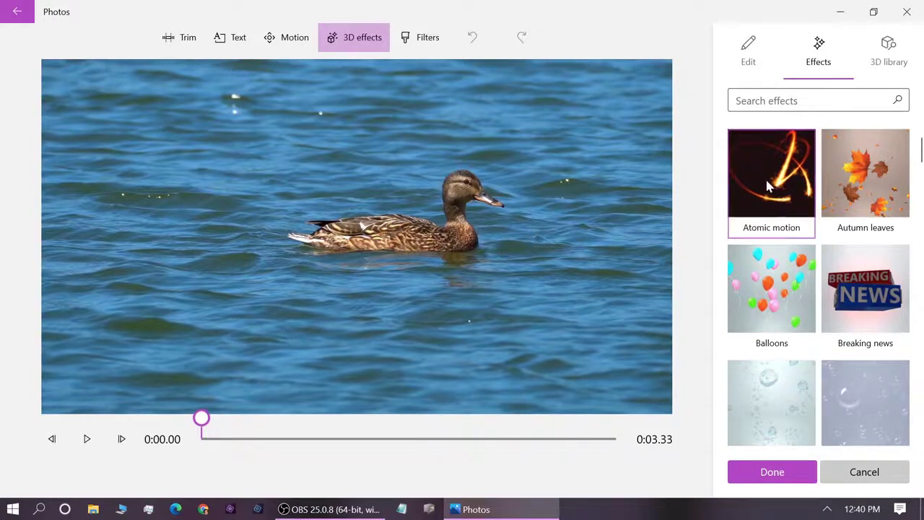
pyautogui.click(770, 187)
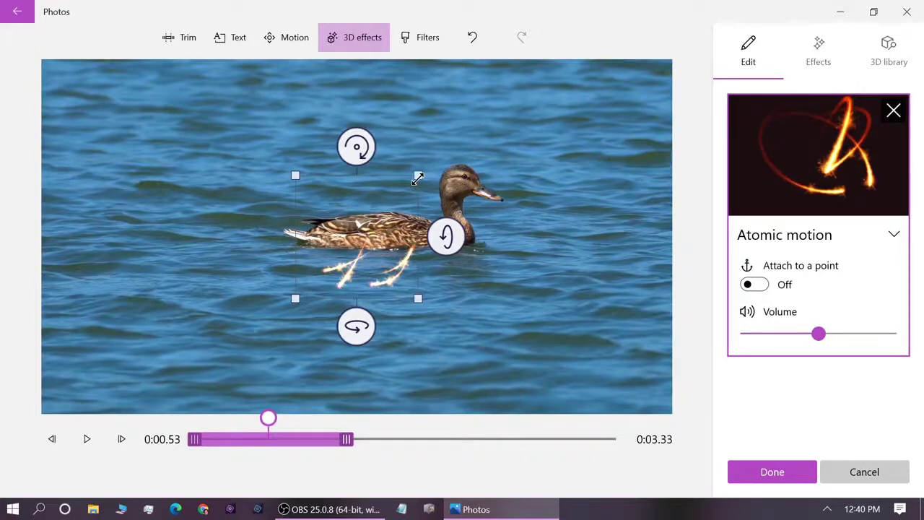
pyautogui.moveTo(419, 176); pyautogui.dragTo(451, 148)
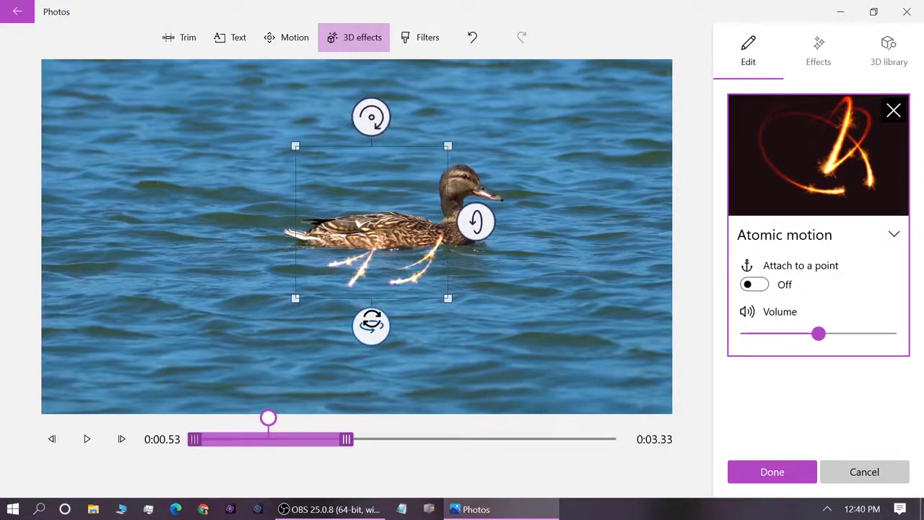
# Step: Rotate the Atomic motion effect about its axes and attach it to a point on the duck
pyautogui.moveTo(371, 325)
pyautogui.mouseDown()
pyautogui.moveTo(436, 324)
pyautogui.moveTo(372, 326)
pyautogui.mouseUp()
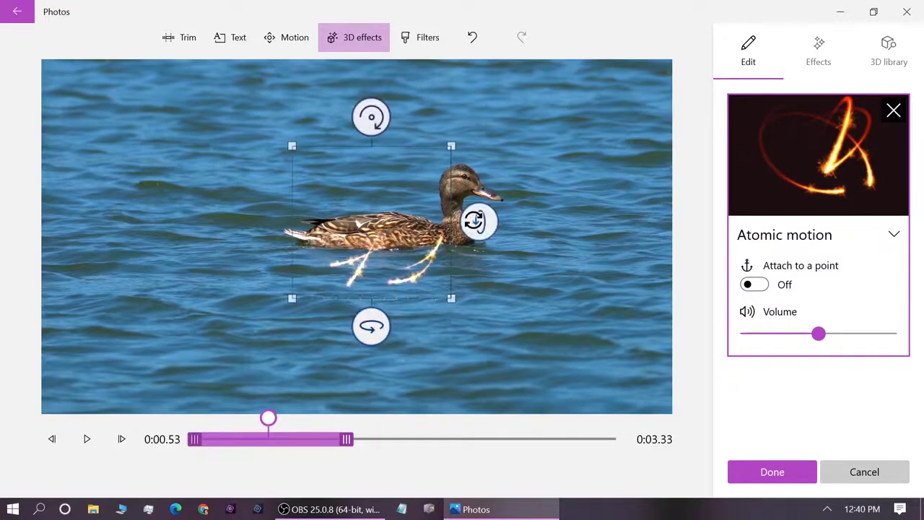
pyautogui.moveTo(474, 222)
pyautogui.mouseDown()
pyautogui.moveTo(478, 266)
pyautogui.moveTo(477, 221)
pyautogui.mouseUp()
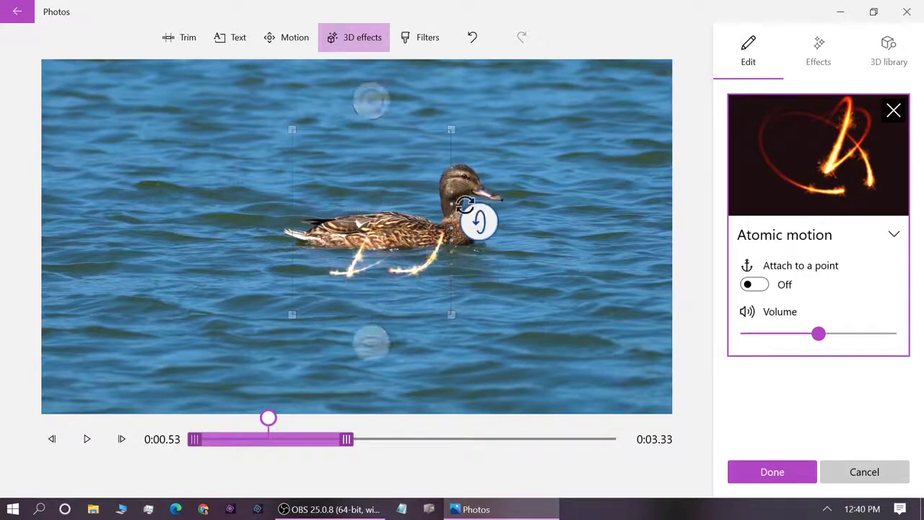
pyautogui.moveTo(370, 101); pyautogui.dragTo(404, 108)
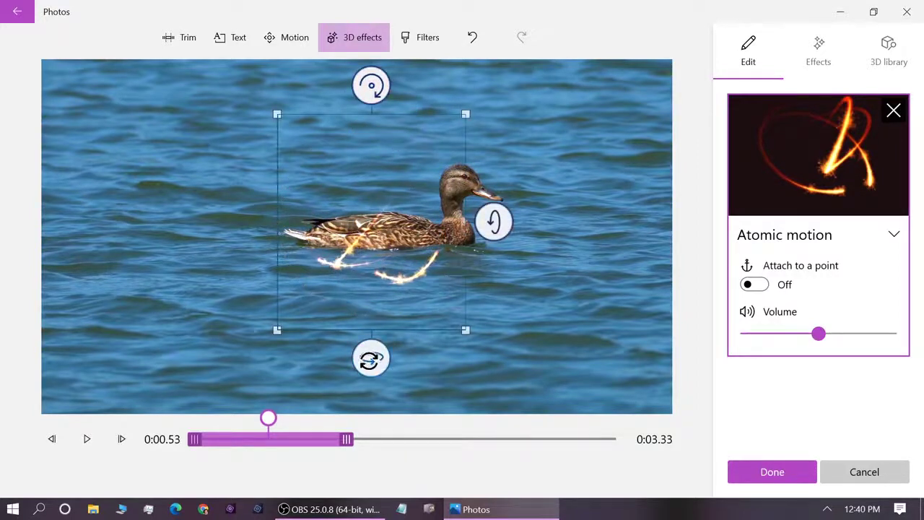
pyautogui.click(370, 358)
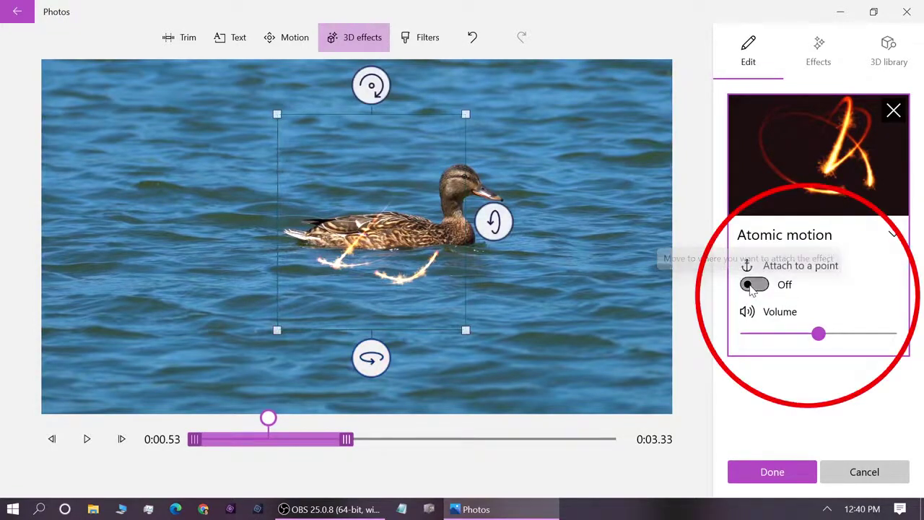
pyautogui.click(751, 286)
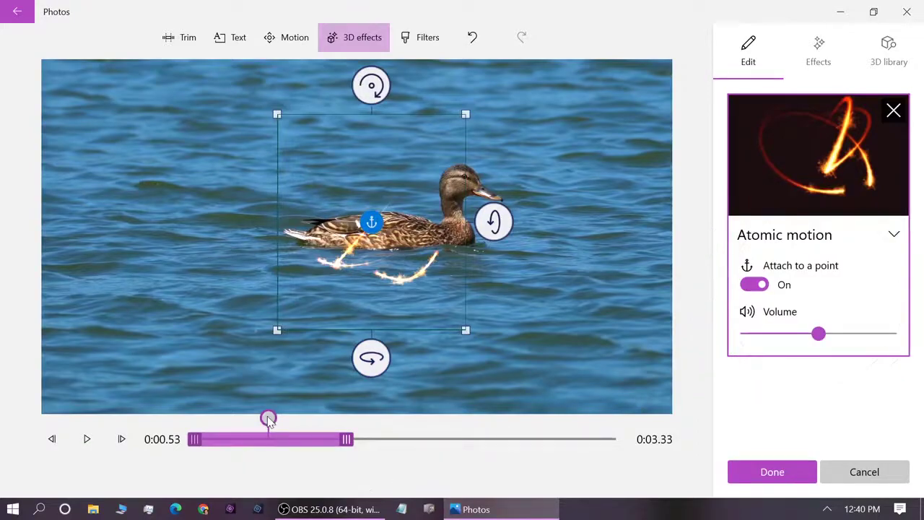
# Step: Preview the Atomic motion effect on the duck from the start of the clip, stopping playback near the end
pyautogui.moveTo(268, 421); pyautogui.dragTo(198, 418)
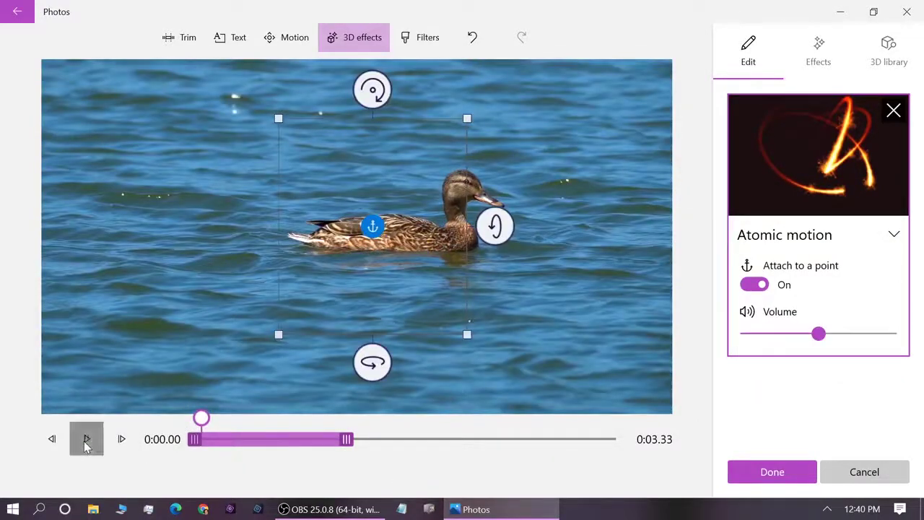
pyautogui.click(86, 442)
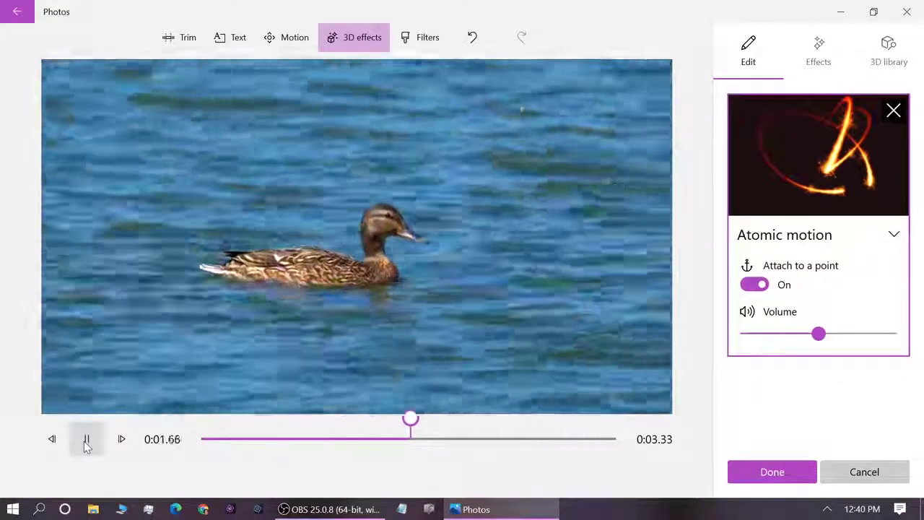
pyautogui.click(86, 442)
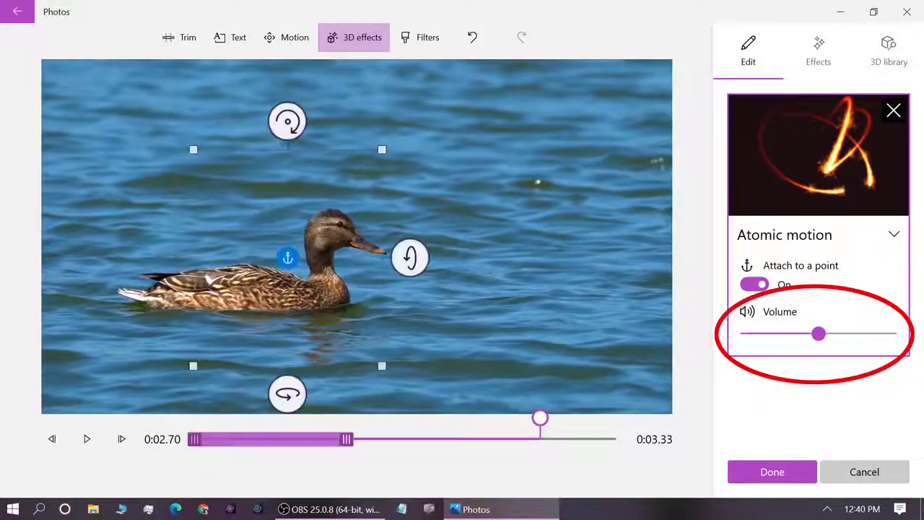
# Step: Extend the end of the Atomic motion effect's time span past the middle of the duck clip and play the result
pyautogui.click(764, 481)
pyautogui.moveTo(349, 443); pyautogui.dragTo(452, 447)
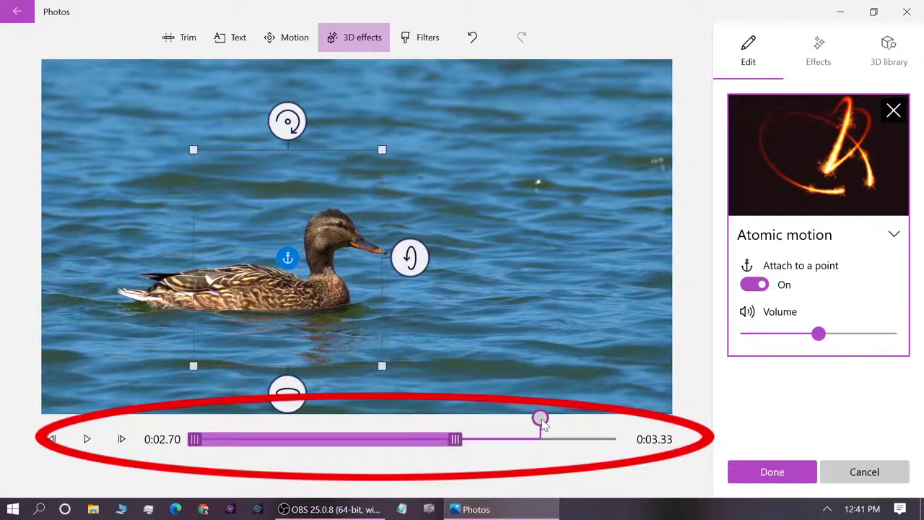
pyautogui.click(87, 441)
pyautogui.click(87, 440)
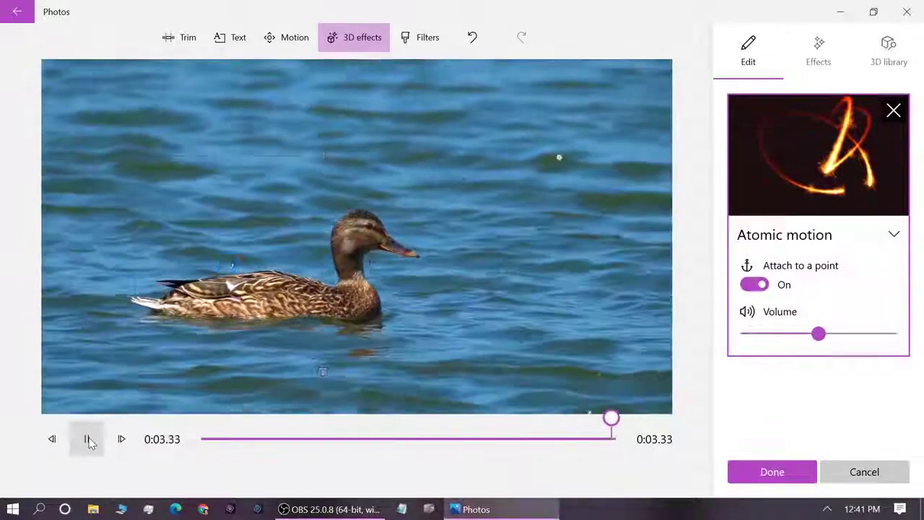
pyautogui.click(88, 440)
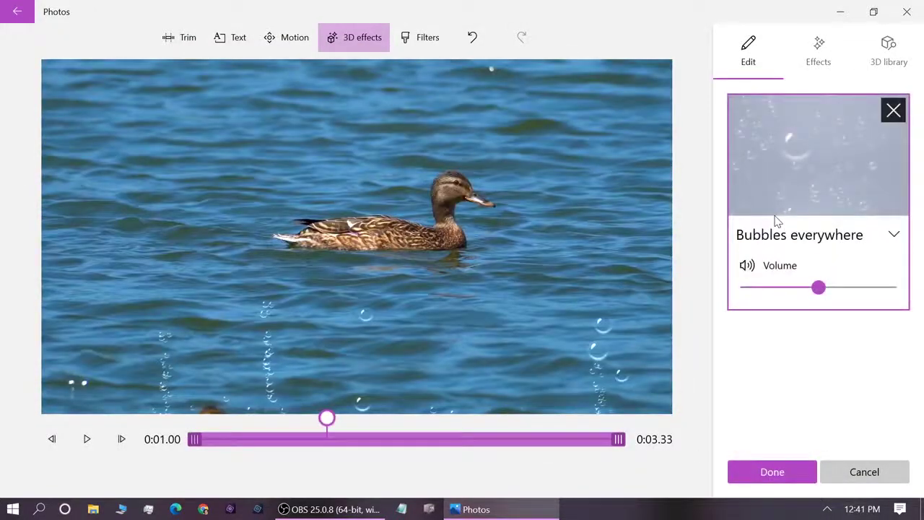
# Step: Play the duck clip from 0:01.00 to preview the Bubbles everywhere effect
pyautogui.click(86, 440)
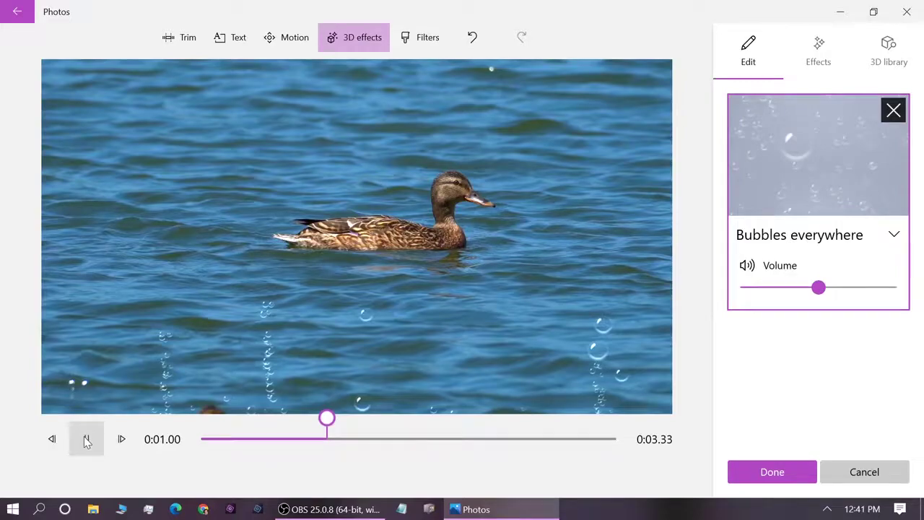